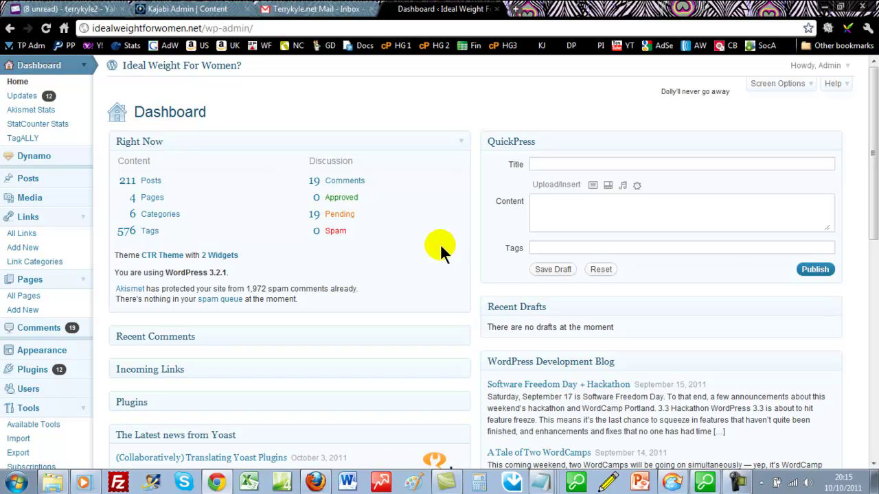
Open microwave-articles001.txt in Notepad and select all of its text
click(543, 486)
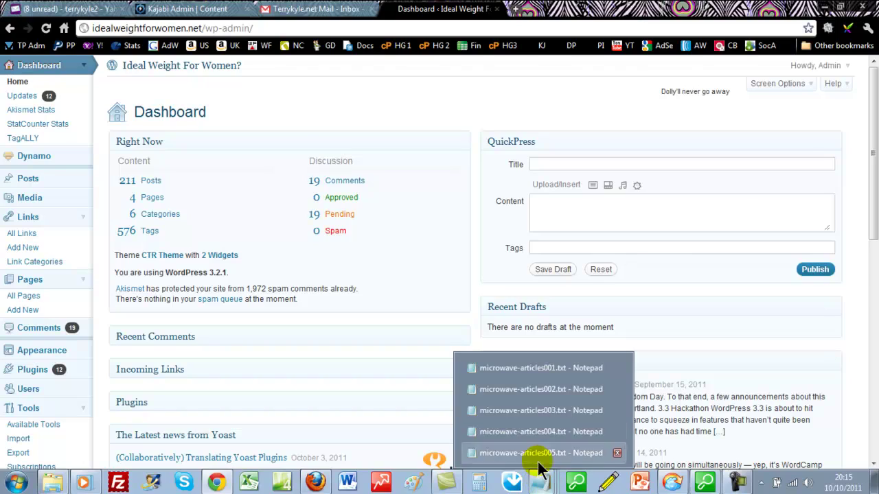
click(534, 368)
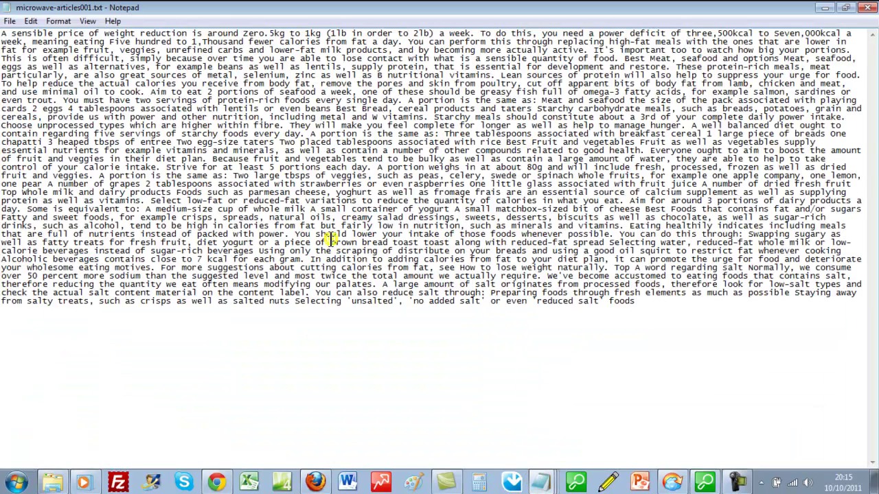
key(ctrl+a)
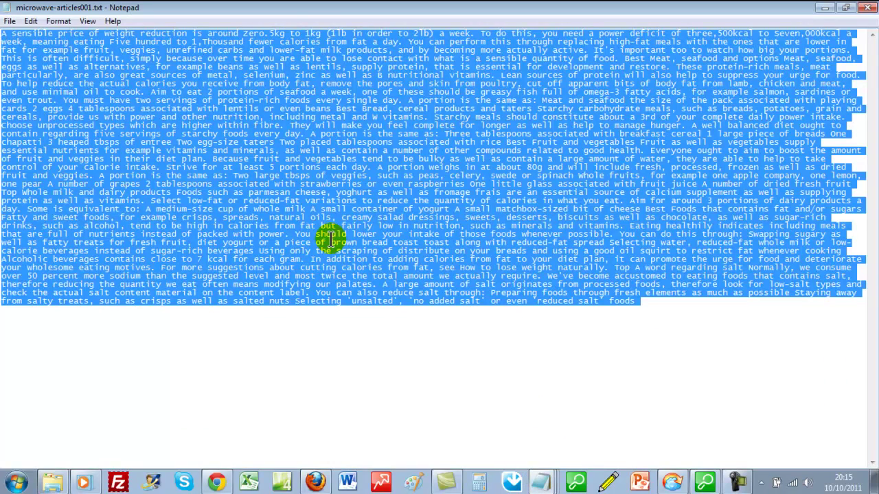
Start a new WordPress post and paste the first article into its body
click(215, 482)
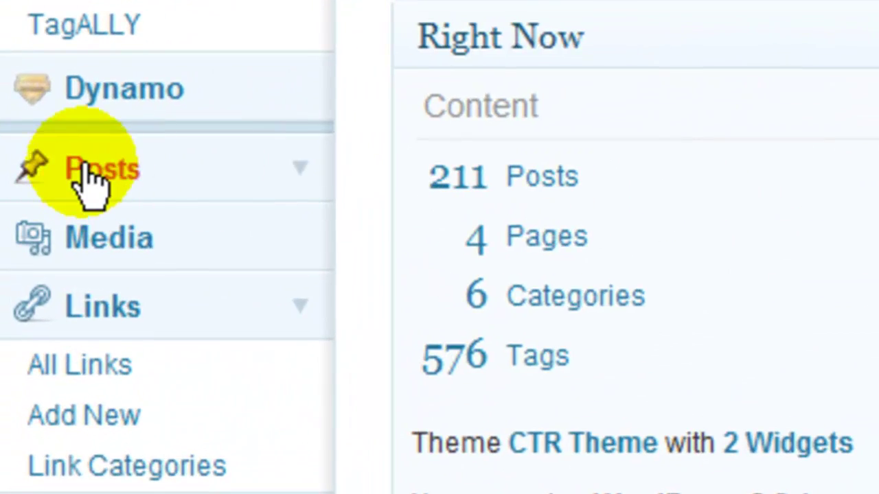
click(197, 284)
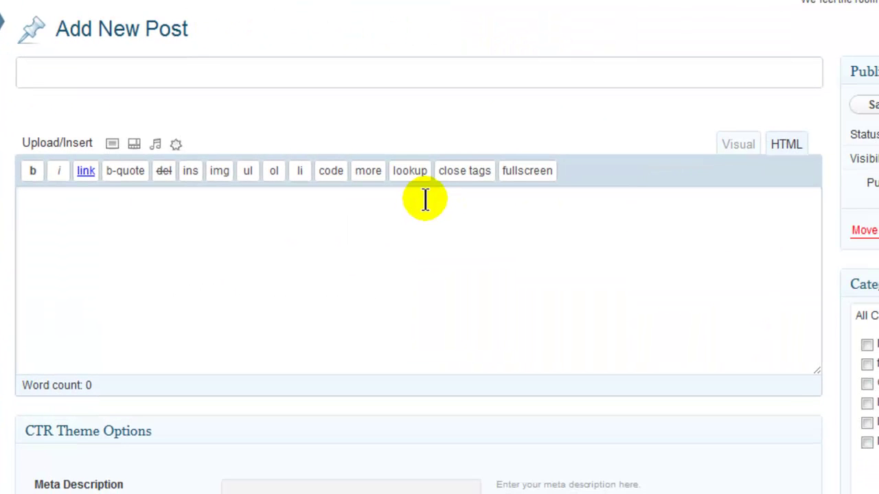
click(424, 198)
key(ctrl+v)
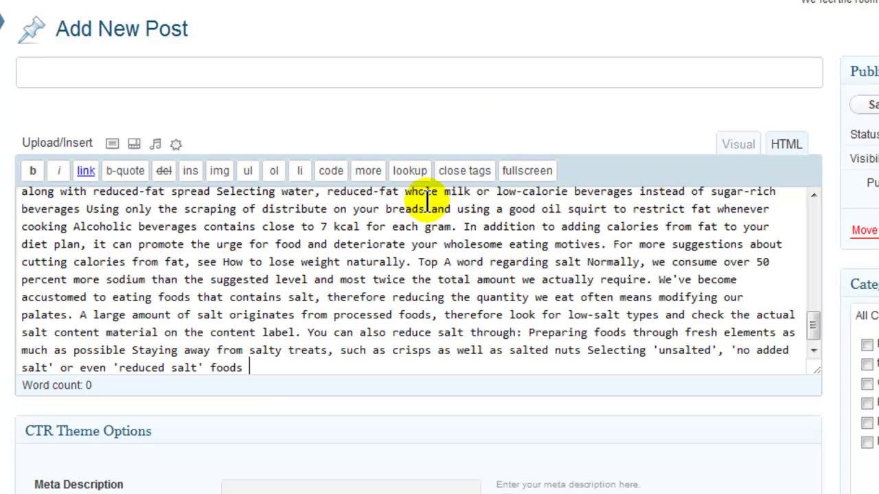
Title the post 'Schedule Samp' and switch the editor to the Visual view
click(186, 78)
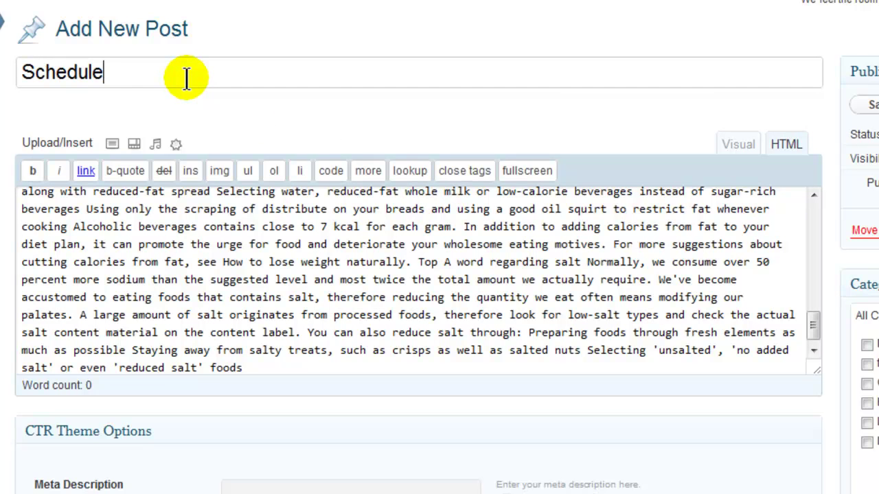
text(Schedule Samp)
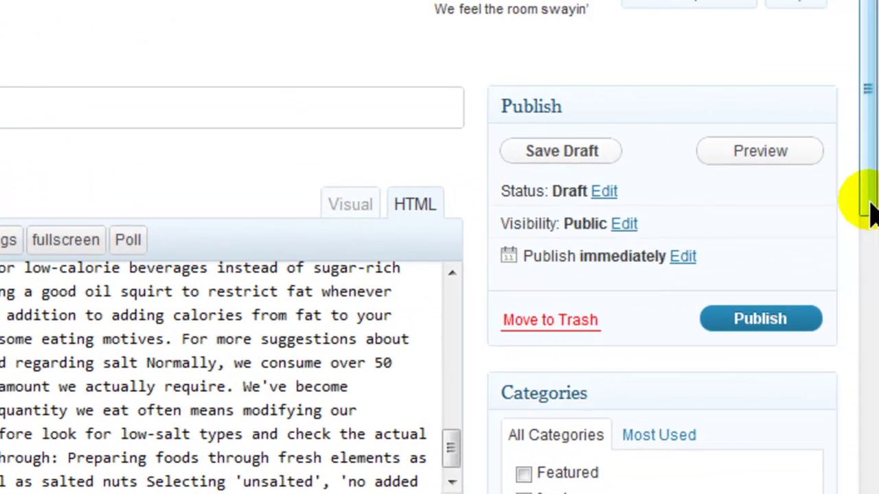
drag(867, 197, 869, 172)
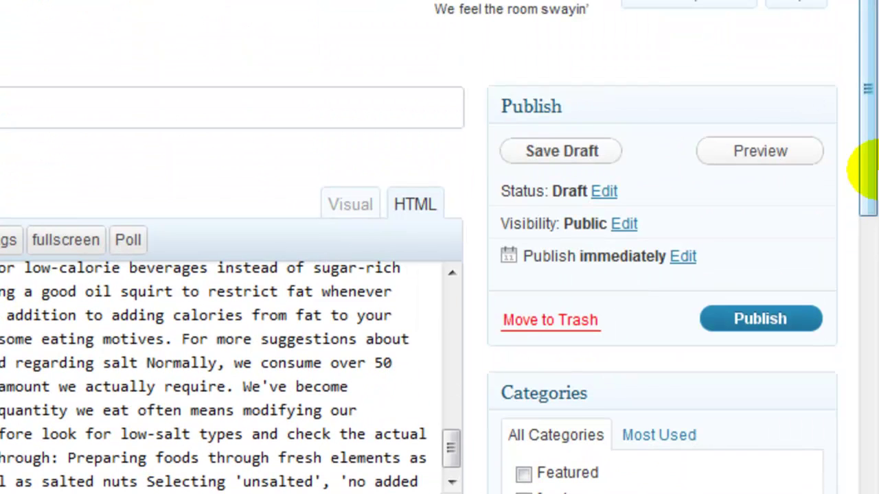
click(760, 321)
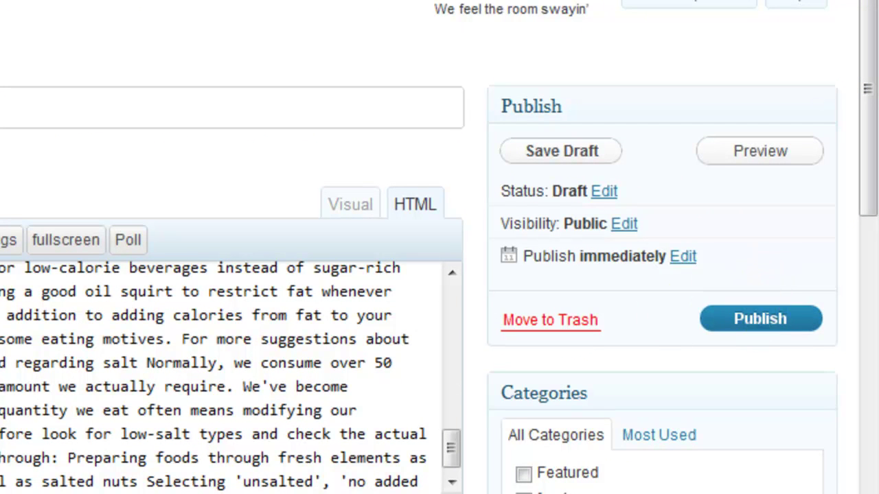
click(343, 206)
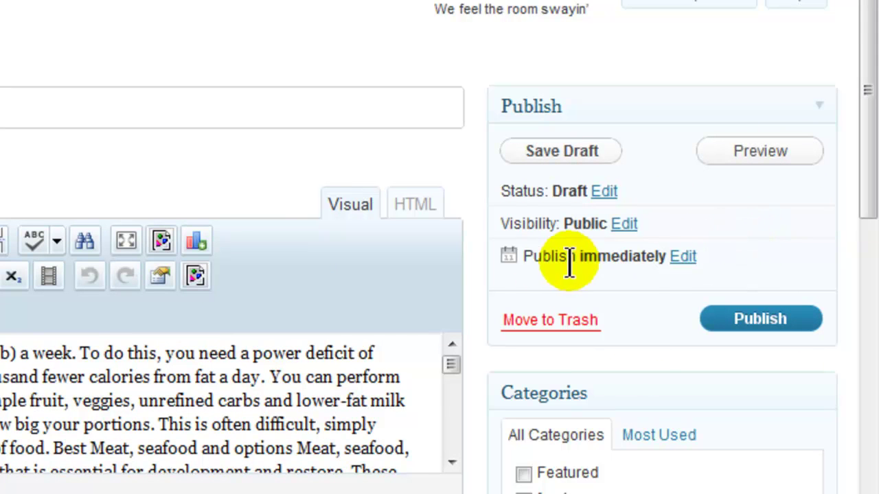
Schedule 'Schedule Sample 1' to publish on Oct 11, 2011 at 19:16
click(683, 260)
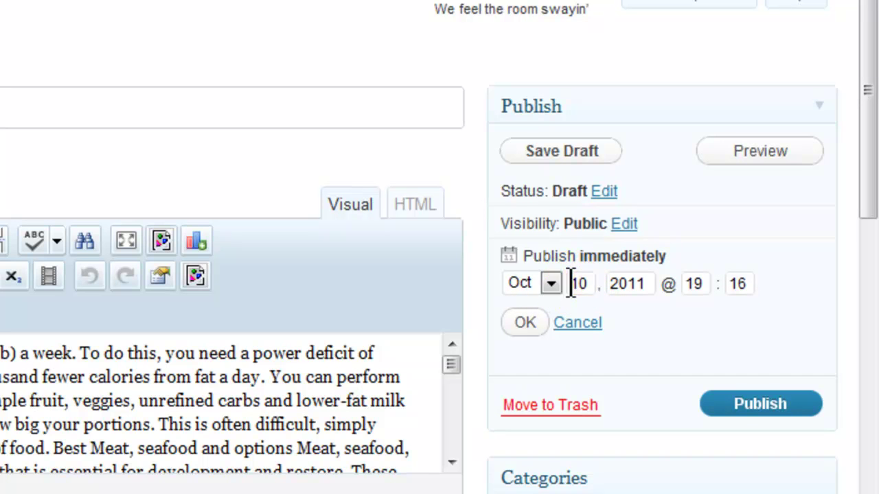
double_click(580, 283)
text(11)
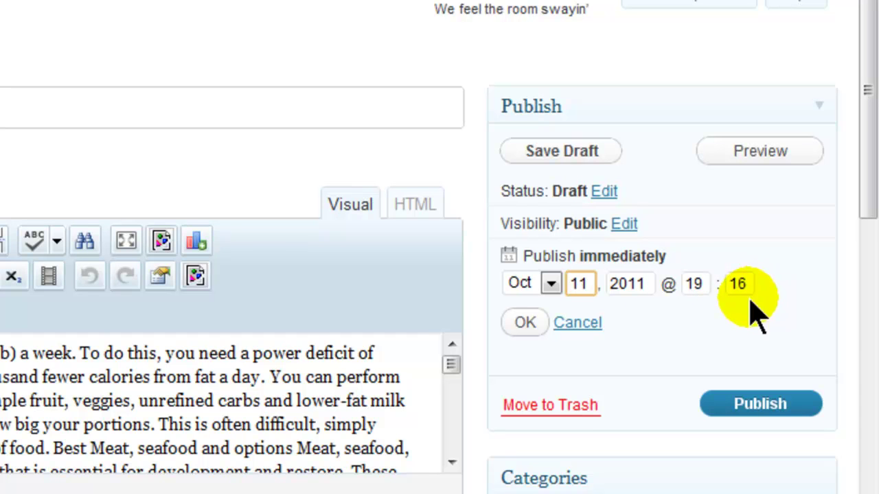
click(525, 324)
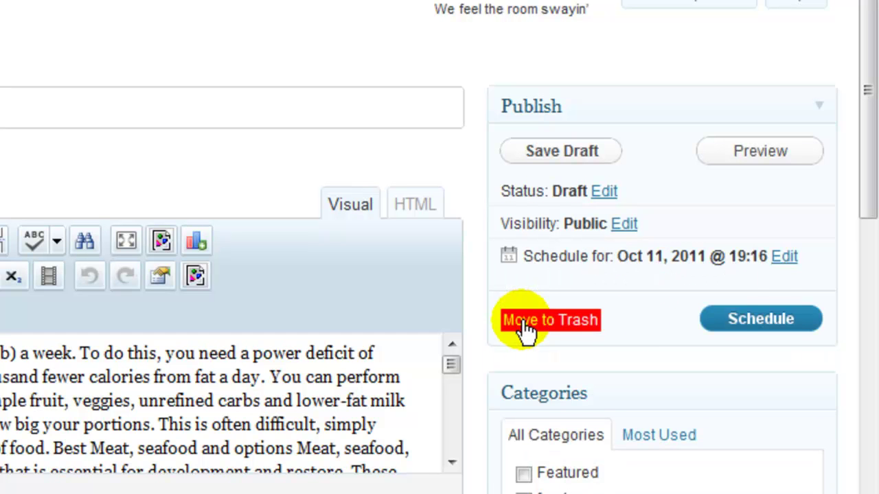
click(760, 323)
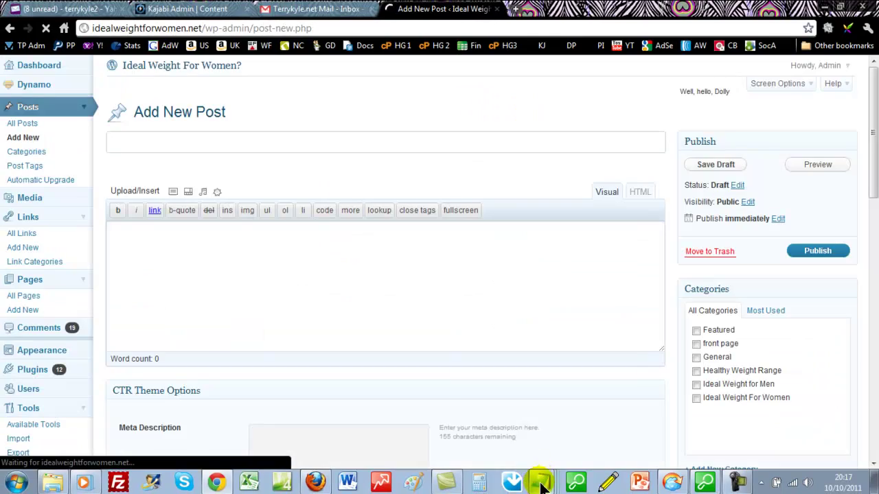
Select all text of microwave-articles002.txt in Notepad and return to the new post editor
mouse_move(539, 479)
click(537, 391)
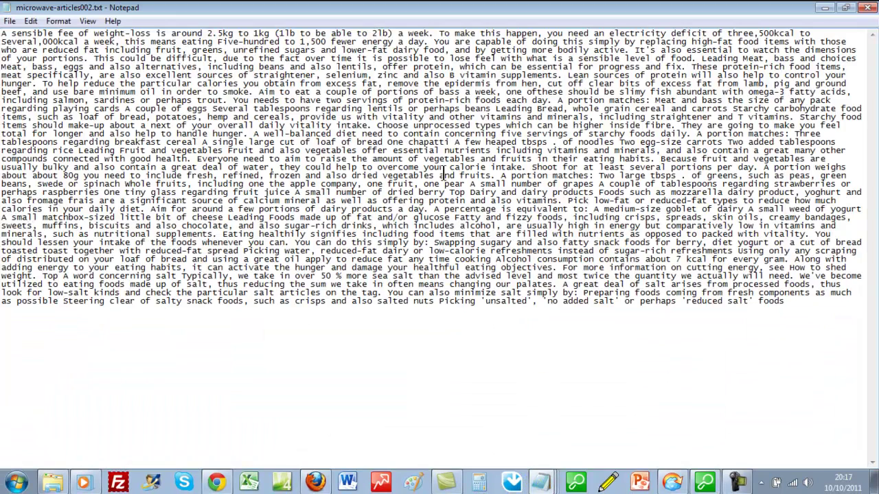
key(ctrl+a)
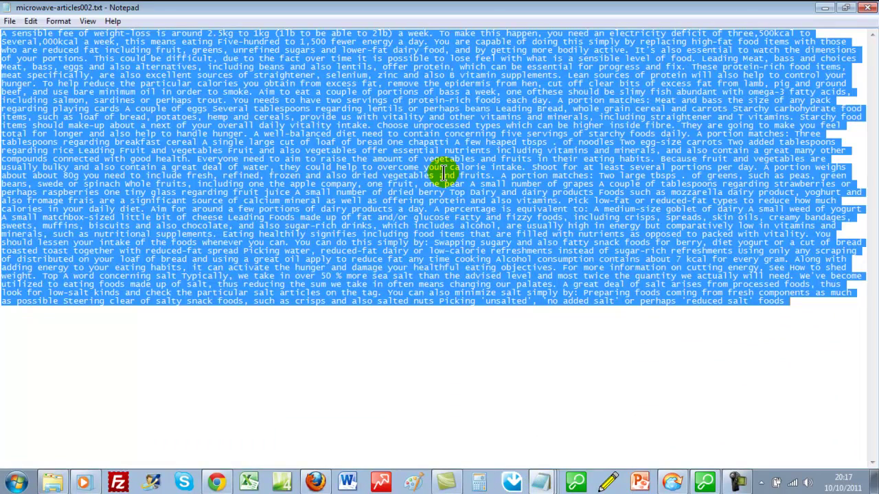
click(216, 481)
Paste the second article into the post body and schedule it for Oct 12, 2011 at 21:42
click(314, 272)
key(ctrl+v)
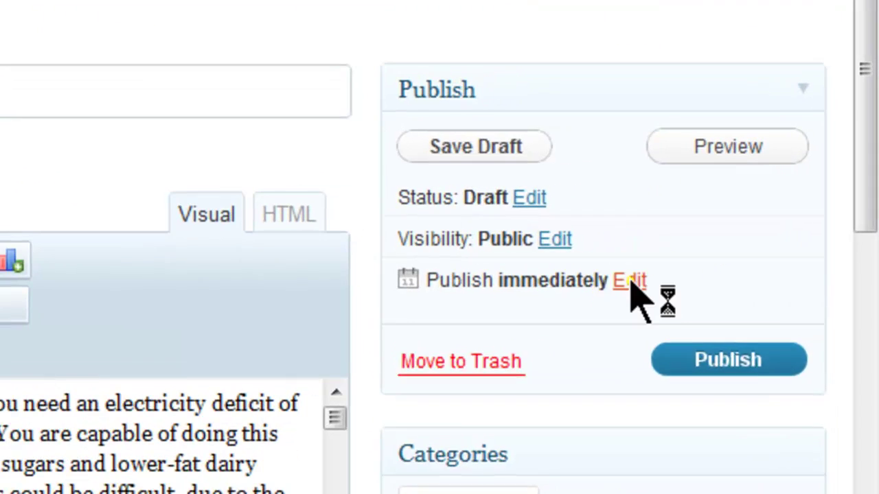
click(778, 220)
double_click(493, 319)
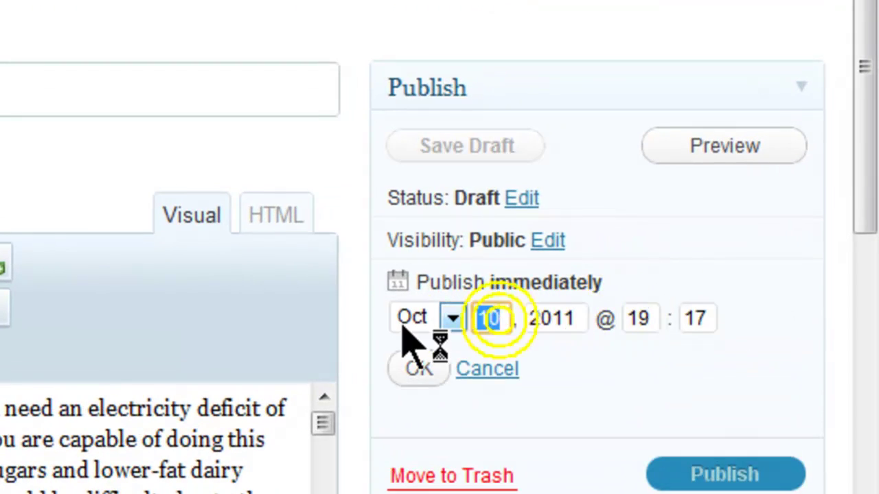
double_click(633, 318)
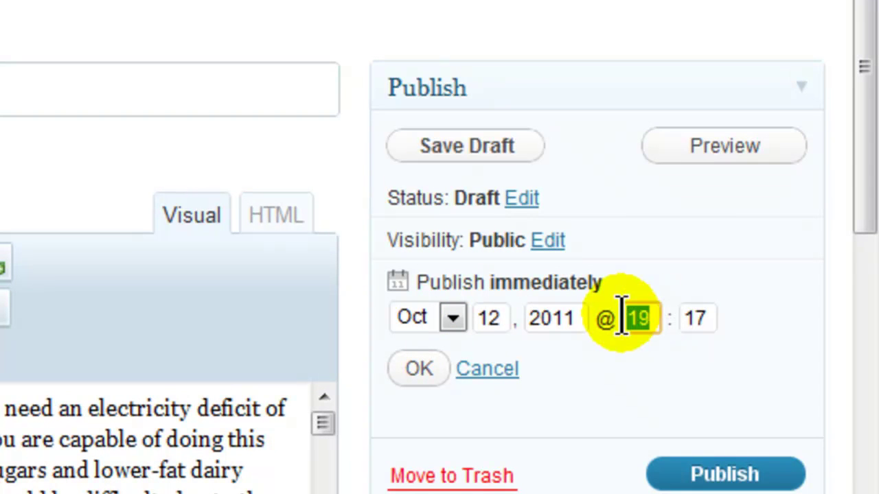
text(21)
double_click(697, 318)
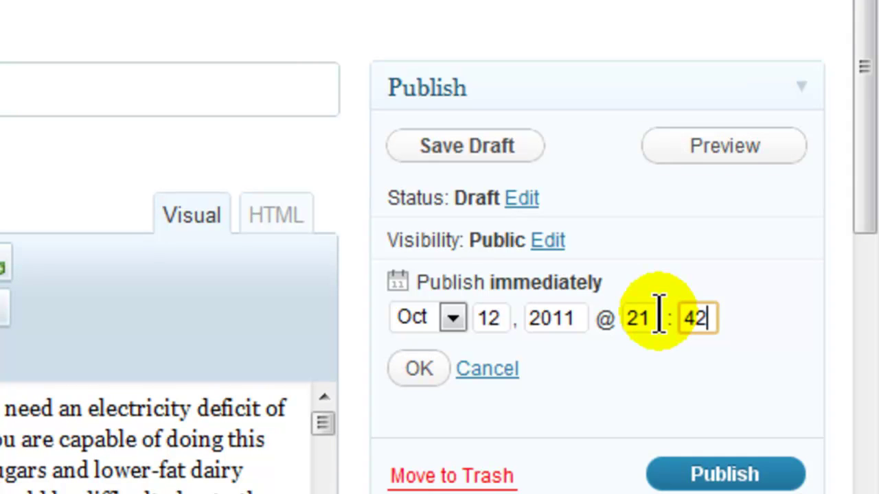
text(42)
click(419, 371)
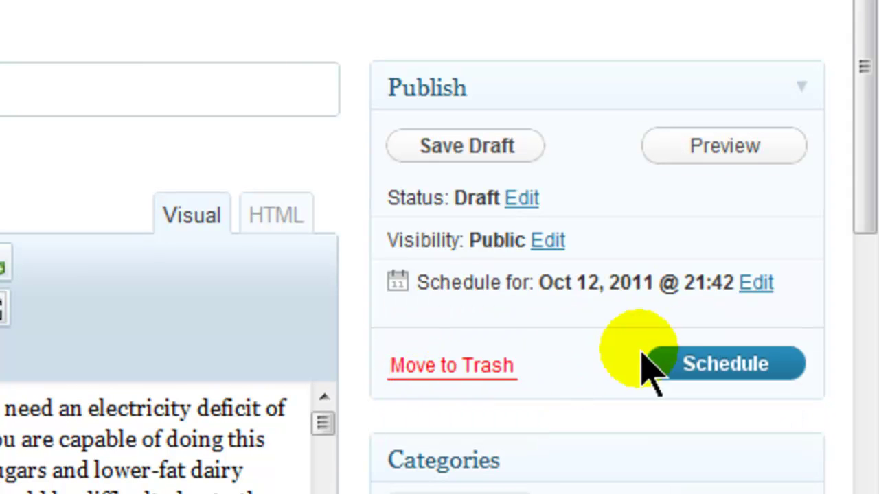
click(732, 377)
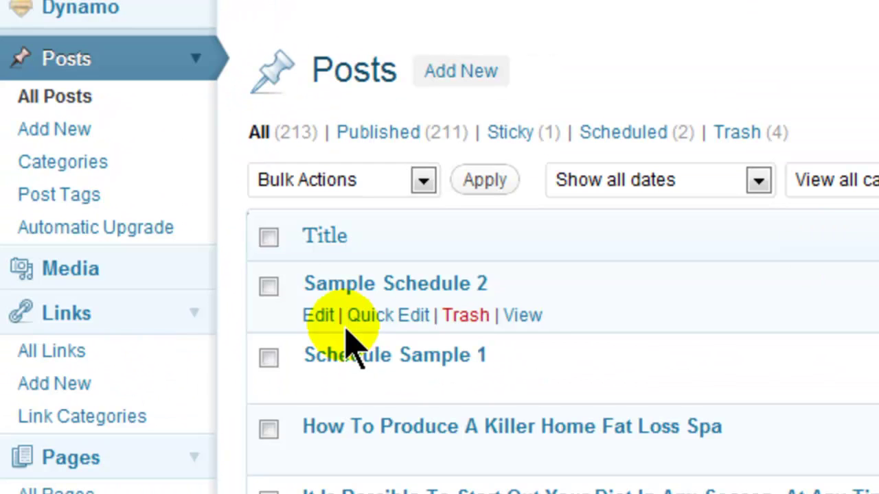
Select all text of microwave-articles003.txt in Notepad and return to the browser
mouse_move(375, 369)
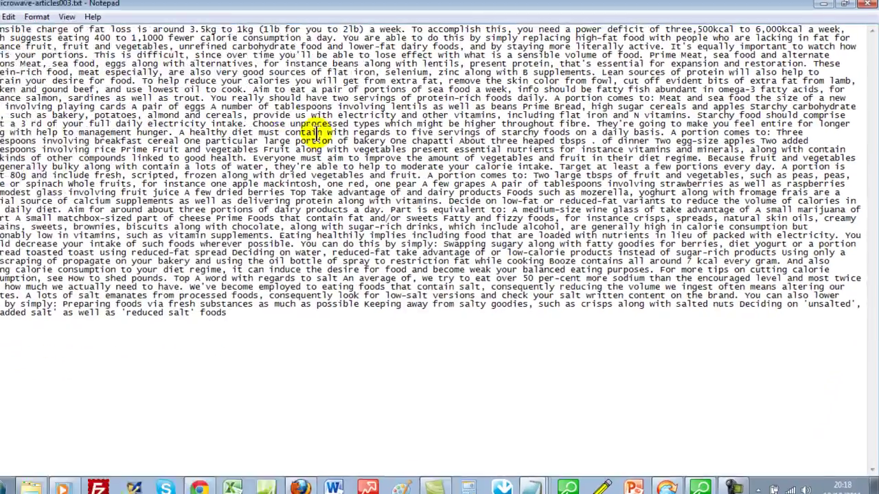
key(ctrl+a)
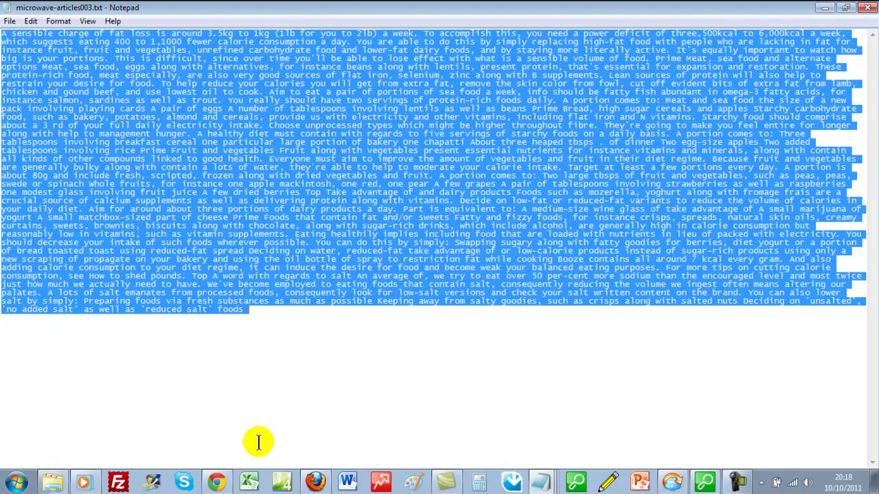
click(218, 482)
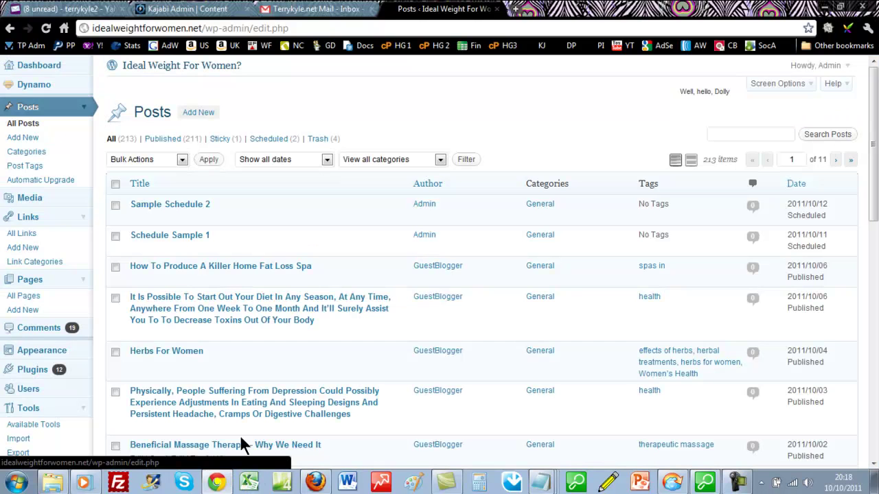
Create a new post with the third article pasted into its body
click(20, 127)
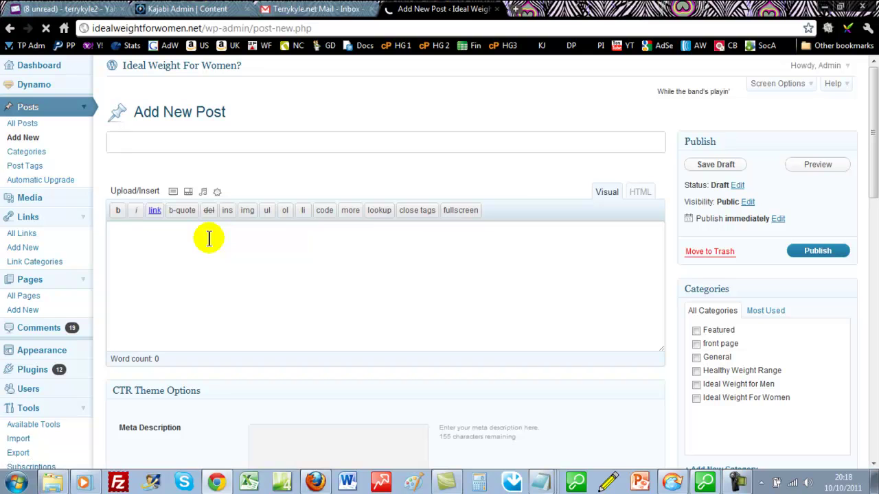
click(207, 273)
key(ctrl+v)
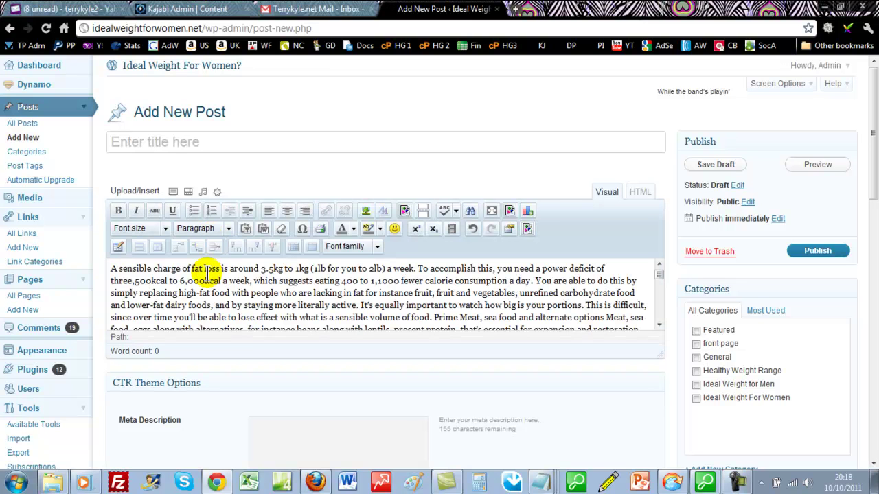
click(168, 139)
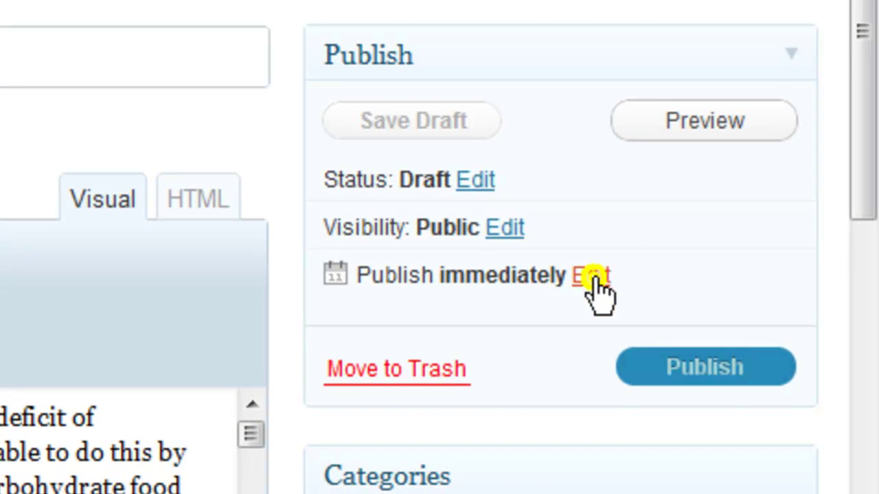
Schedule the post to publish on Oct 13, 2011 at 14:02
click(592, 279)
double_click(439, 316)
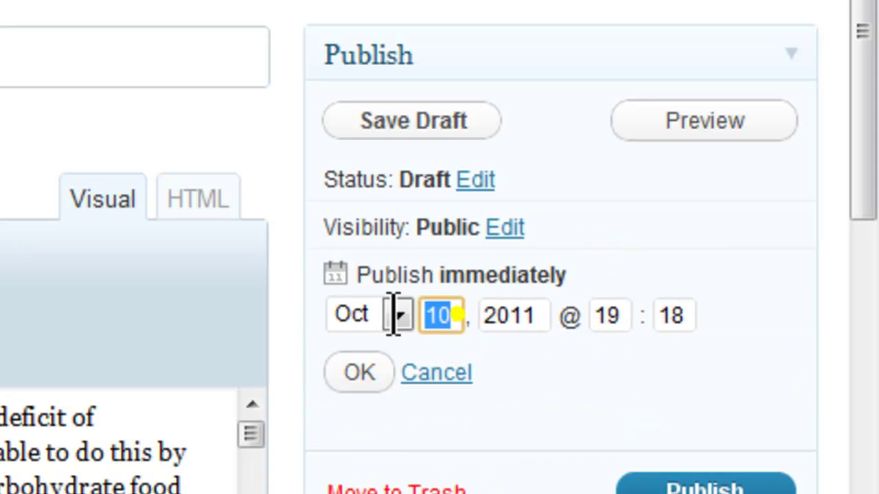
text(13)
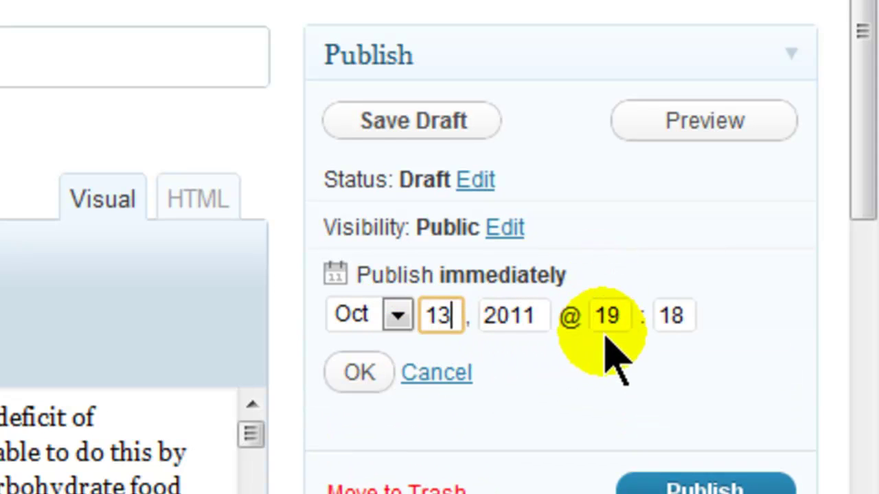
drag(620, 313, 584, 312)
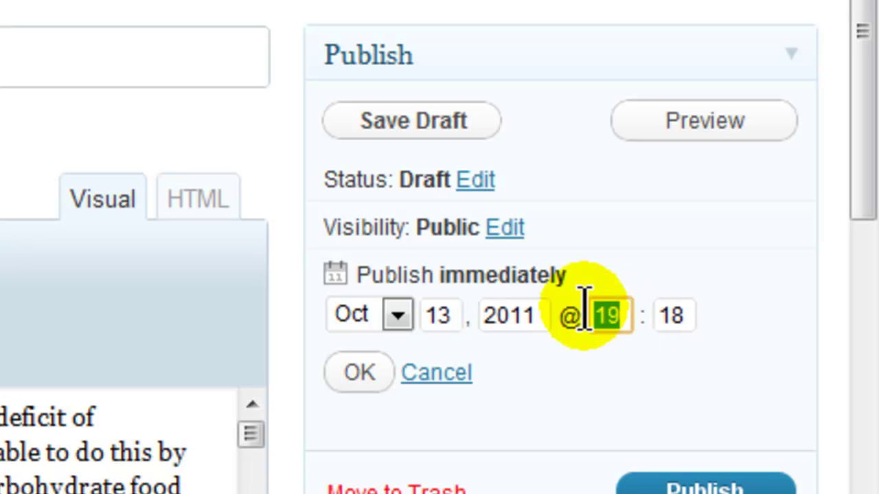
text(14)
drag(687, 315, 618, 315)
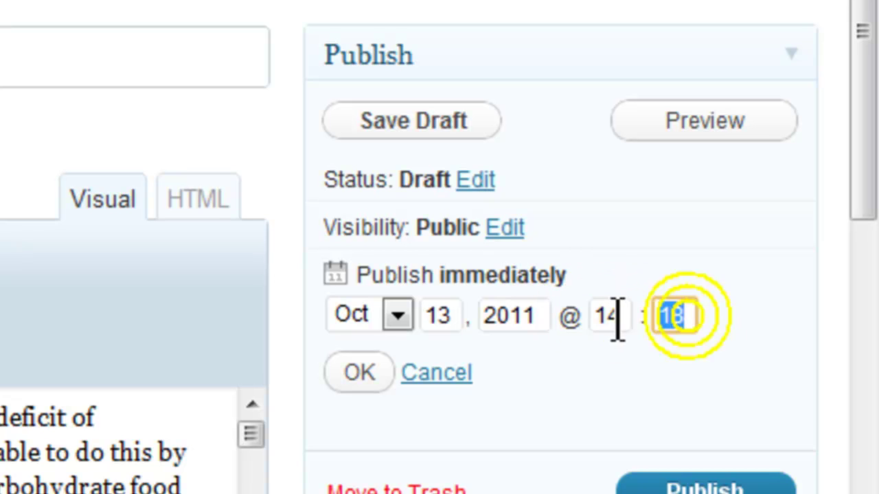
text(02)
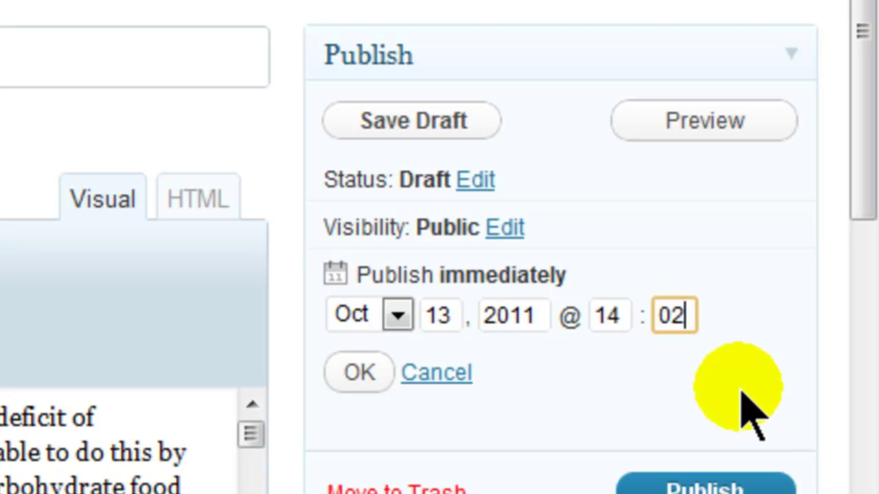
click(360, 372)
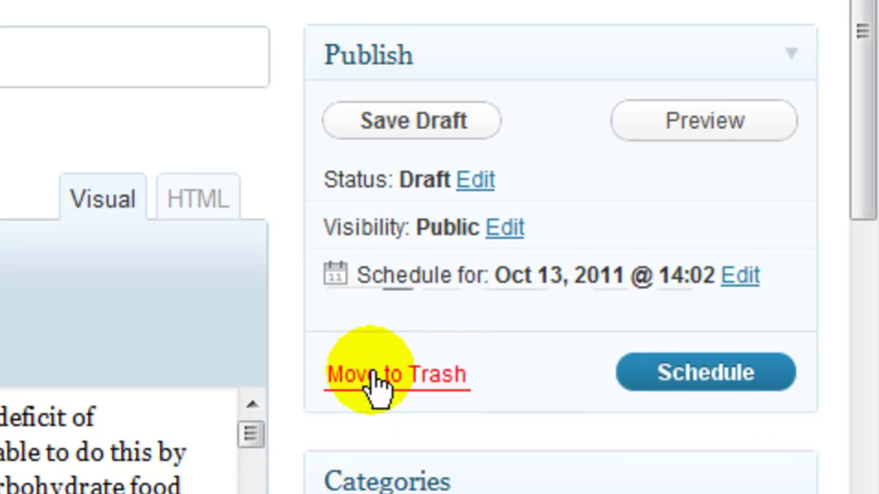
click(695, 389)
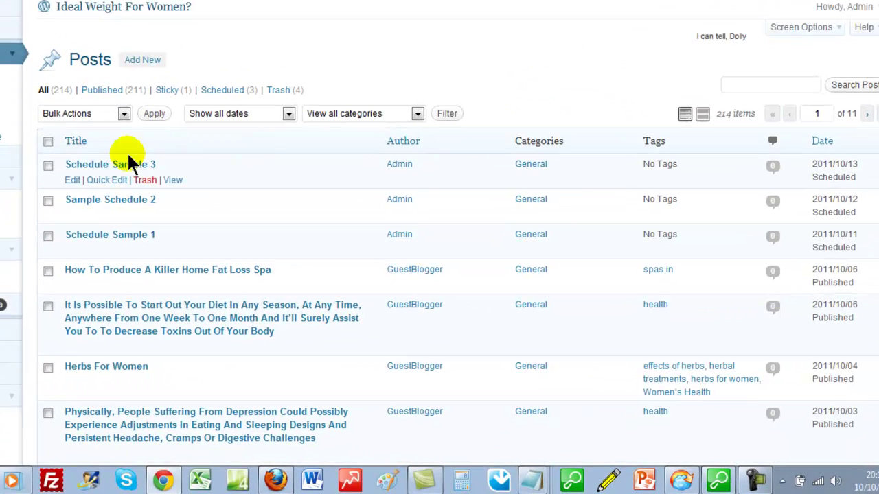
Review the Posts list showing three posts scheduled for Oct 11, 12 and 13, 2011
mouse_move(160, 217)
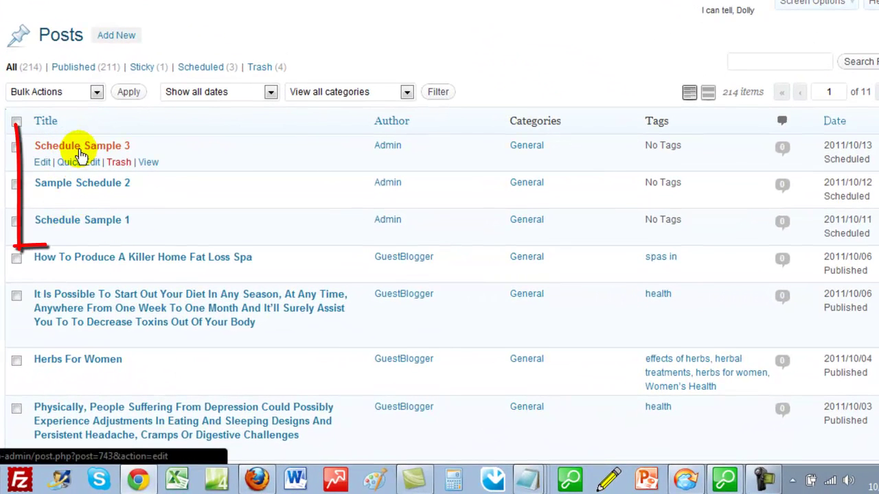